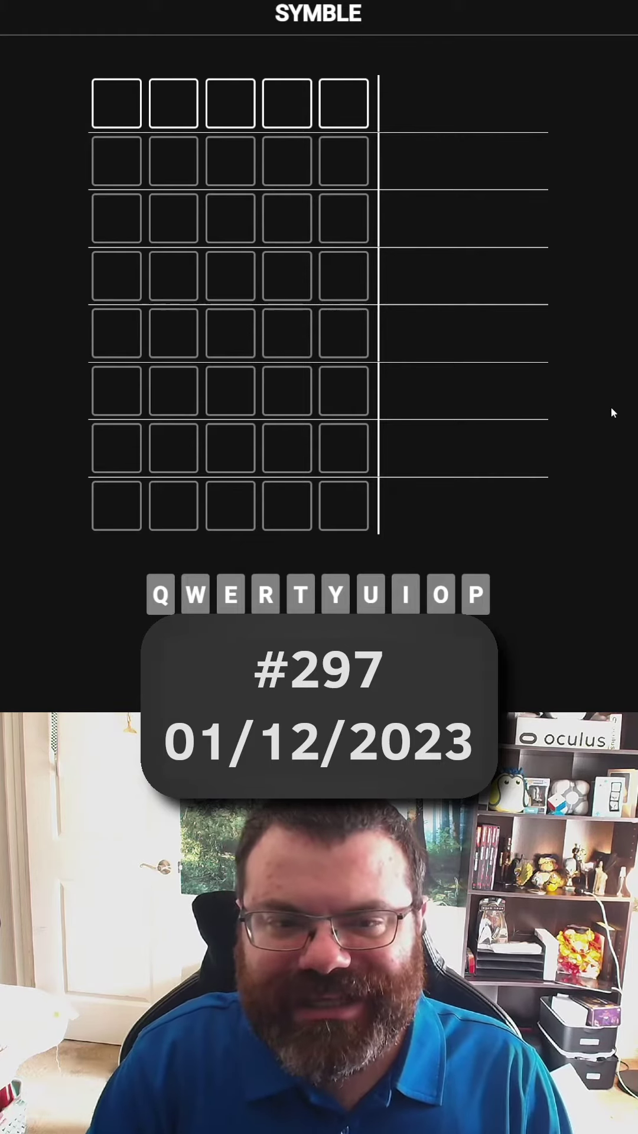
type("BLAZE")
Submit BLAZE as the first guess and see its symbol feedback.
key("Return")
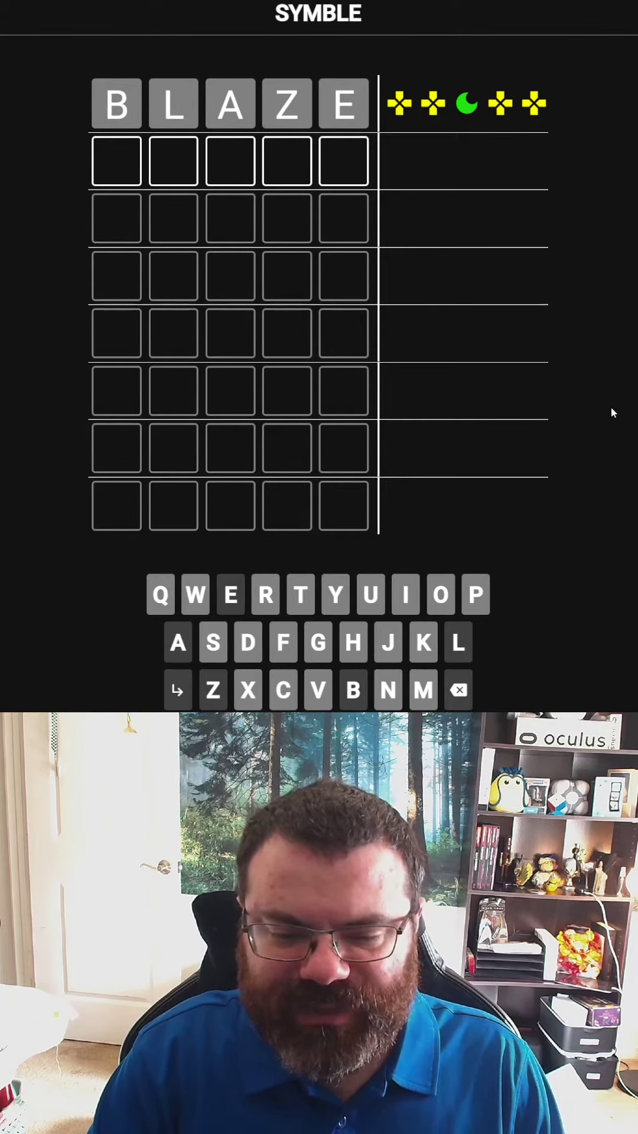
type("SNACK")
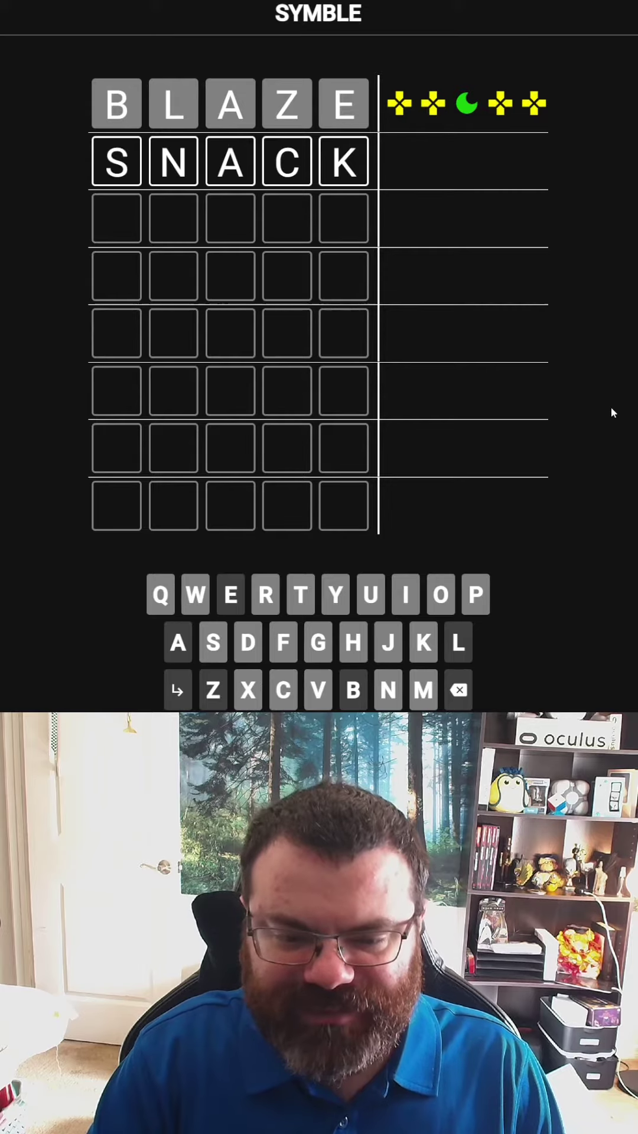
Submit SNACK as guess two, then enter GREET with typo fixes as guess three.
key("Return")
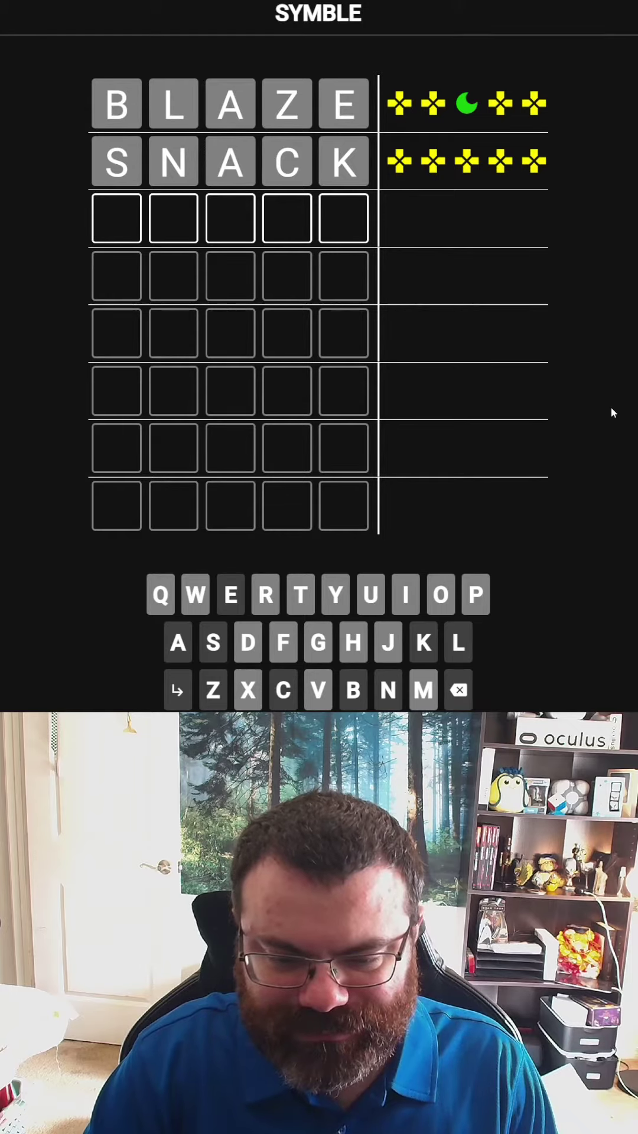
type("tre")
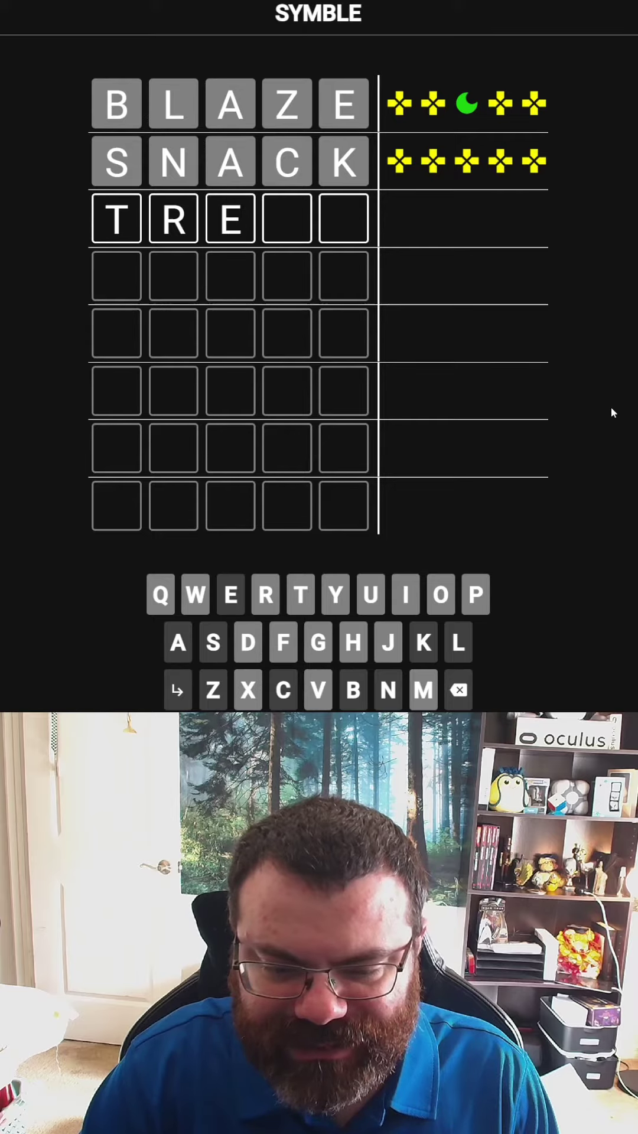
key("BackSpace")
key("BackSpace")
key("BackSpace")
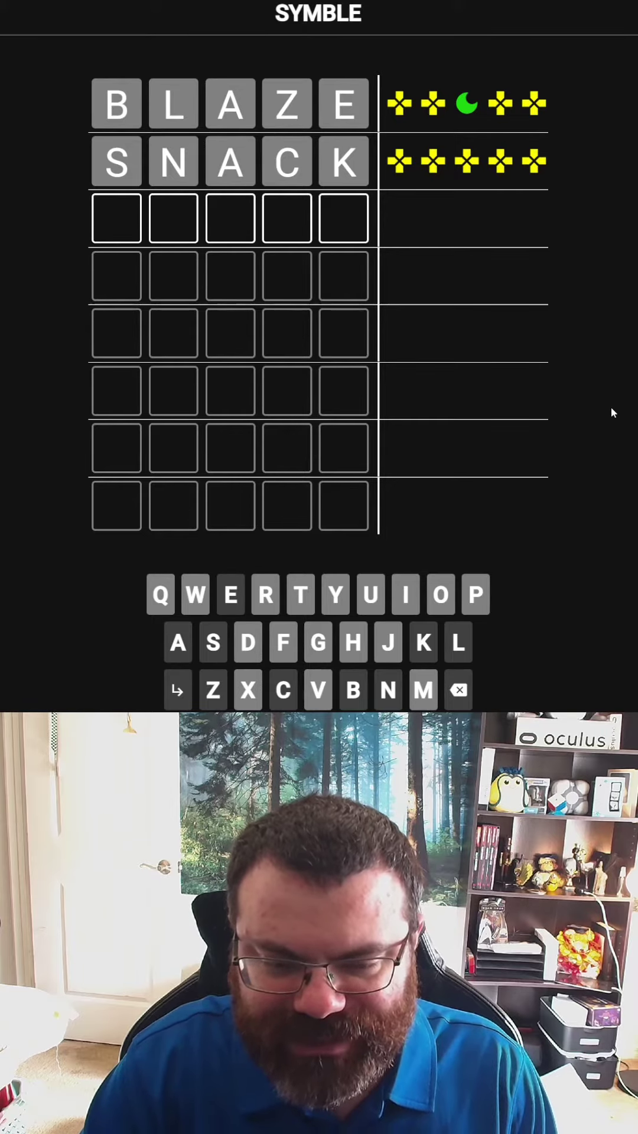
type("gree")
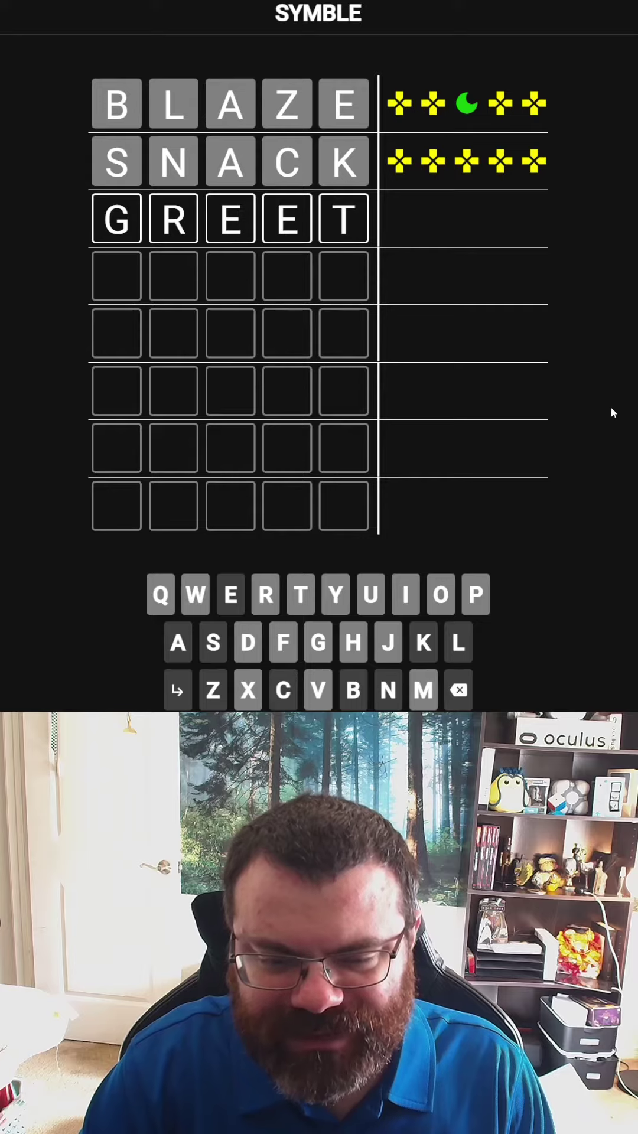
key("BackSpace")
key("BackSpace")
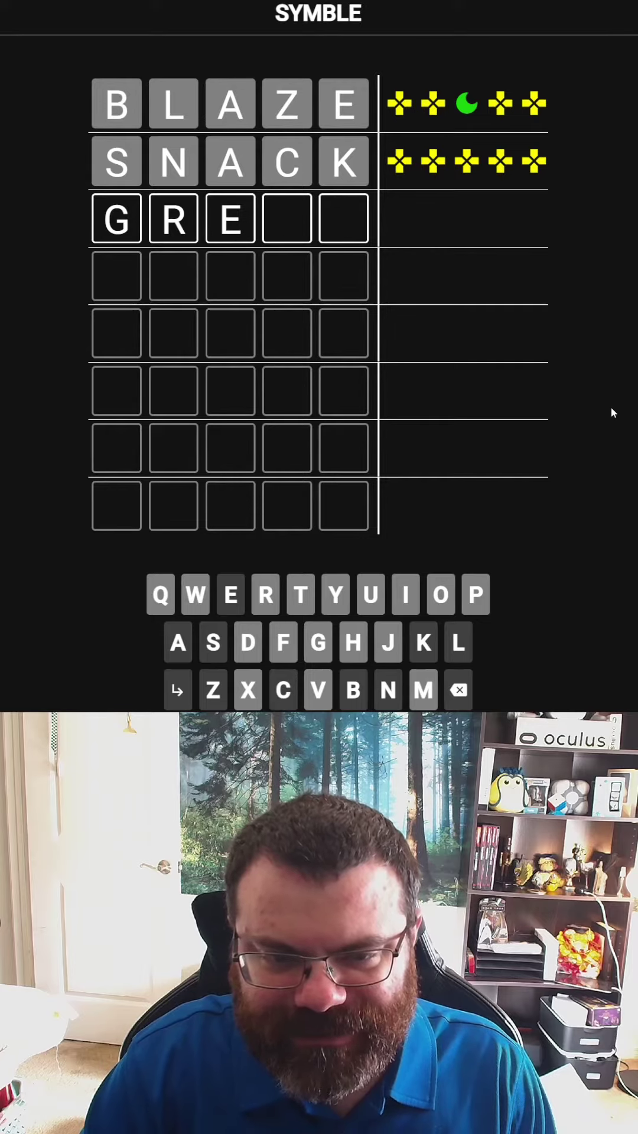
key("BackSpace")
key("BackSpace")
key("BackSpace")
type("greet")
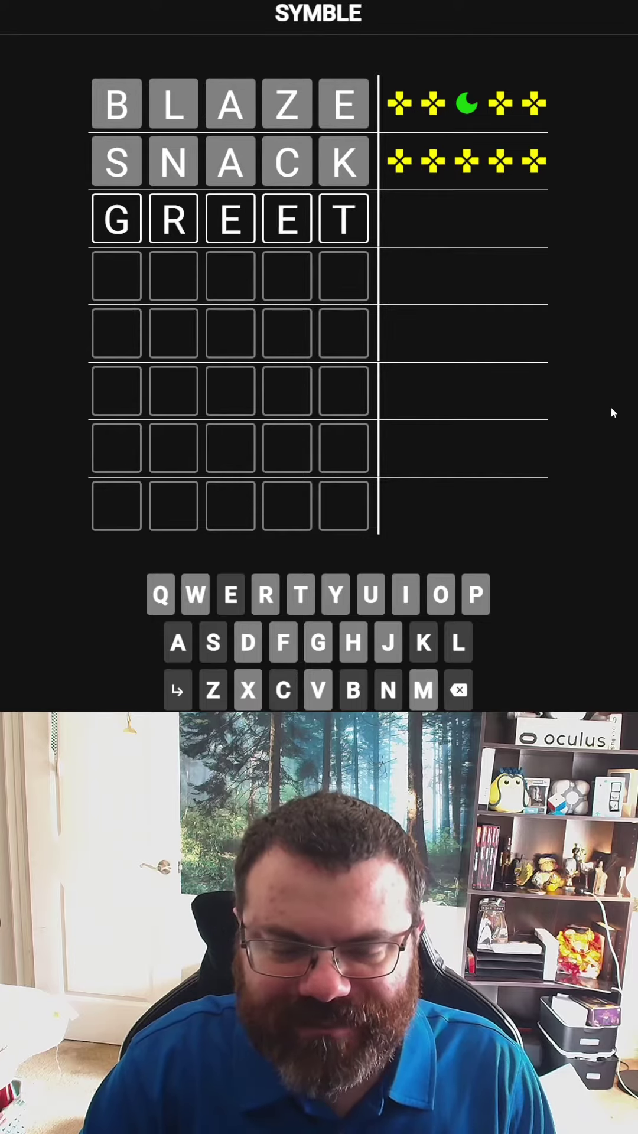
key("Return")
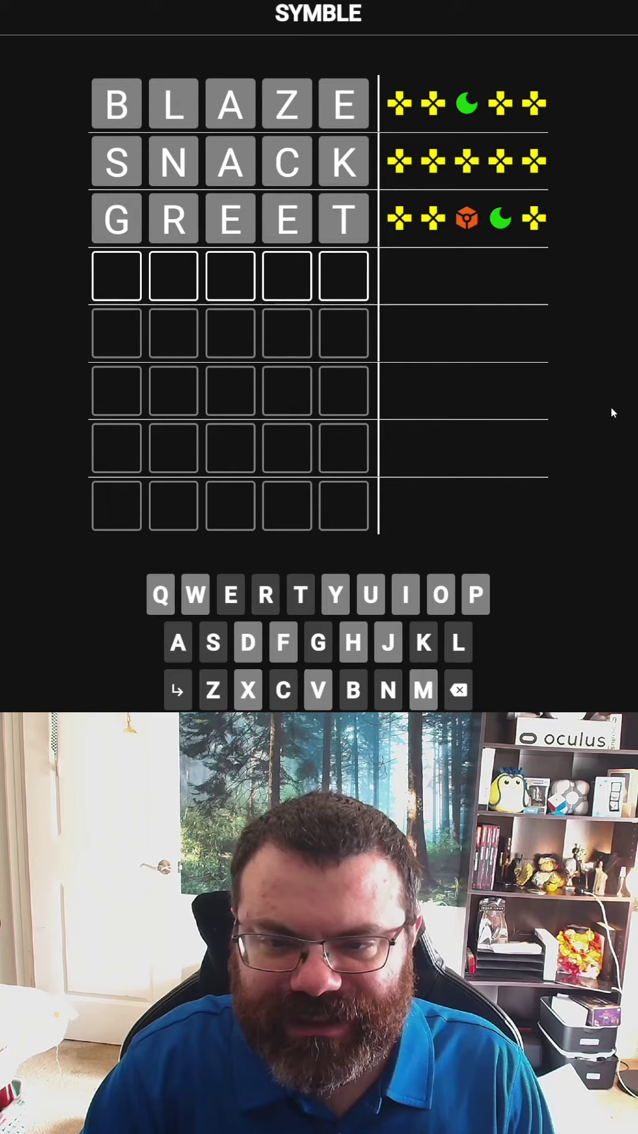
type("g")
Try letters in row four, then submit QUERY as the fourth guess, solving the puzzle.
key("BackSpace")
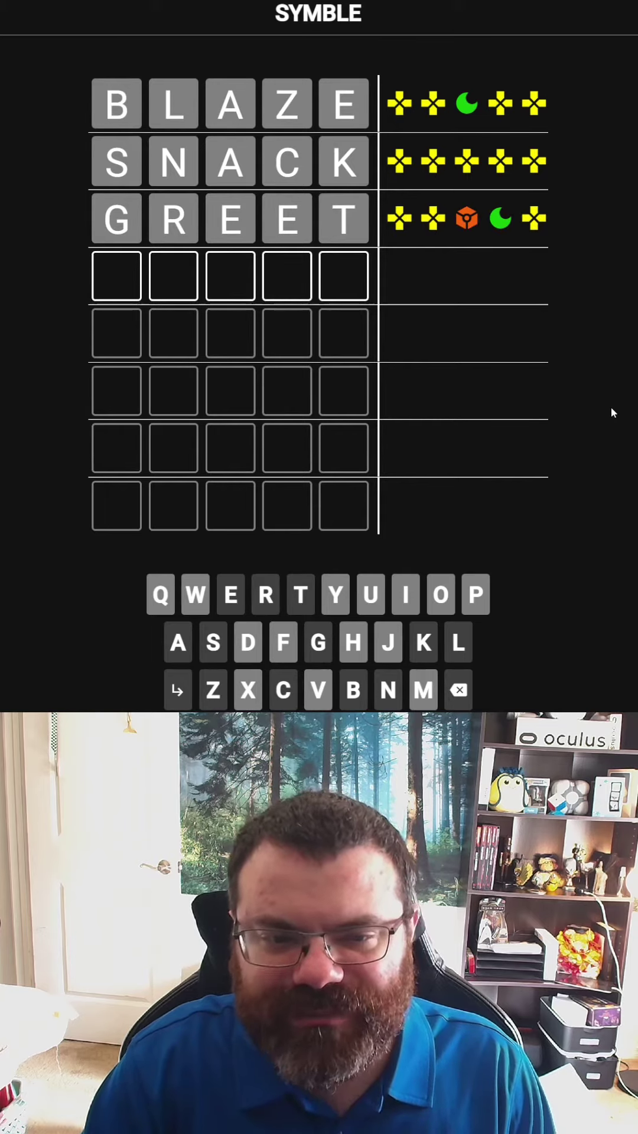
type("xxe")
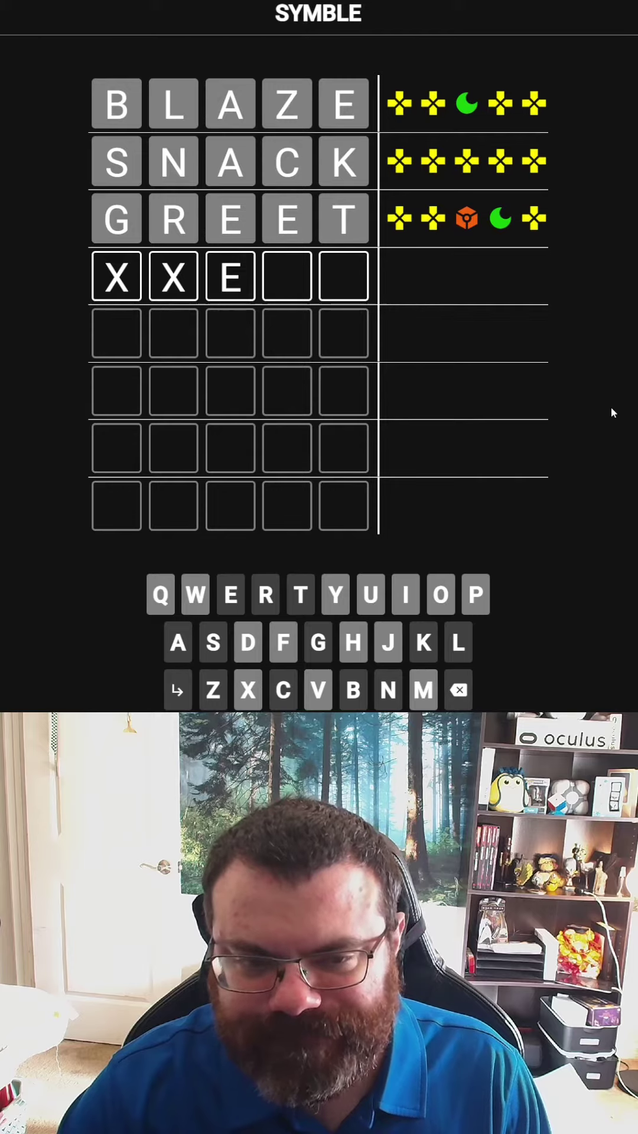
type("r")
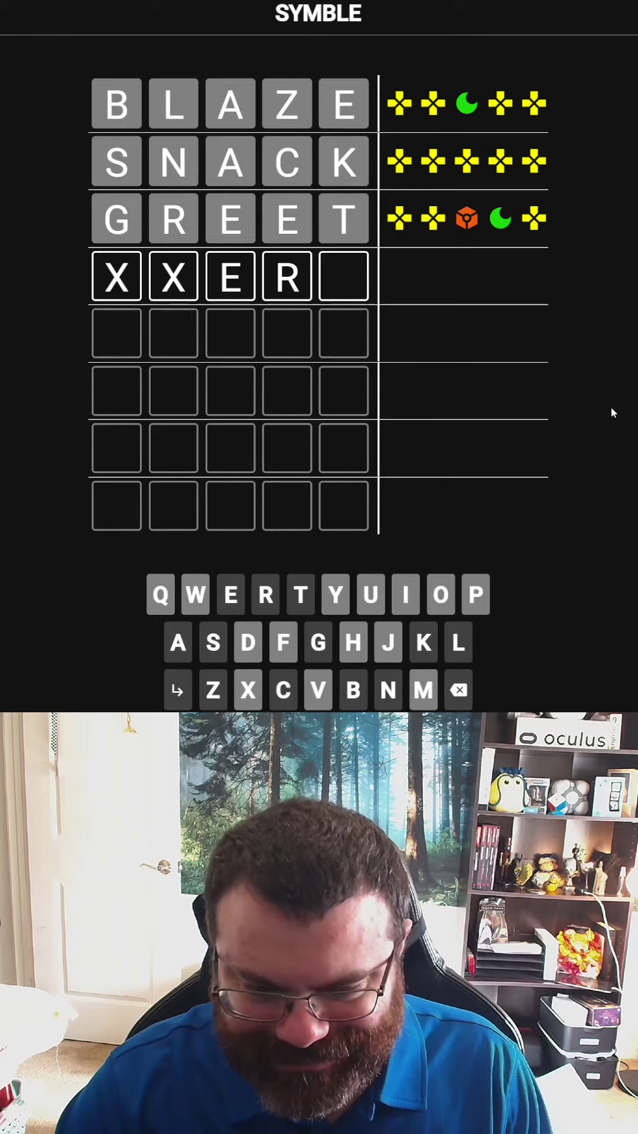
key("BackSpace")
type("g")
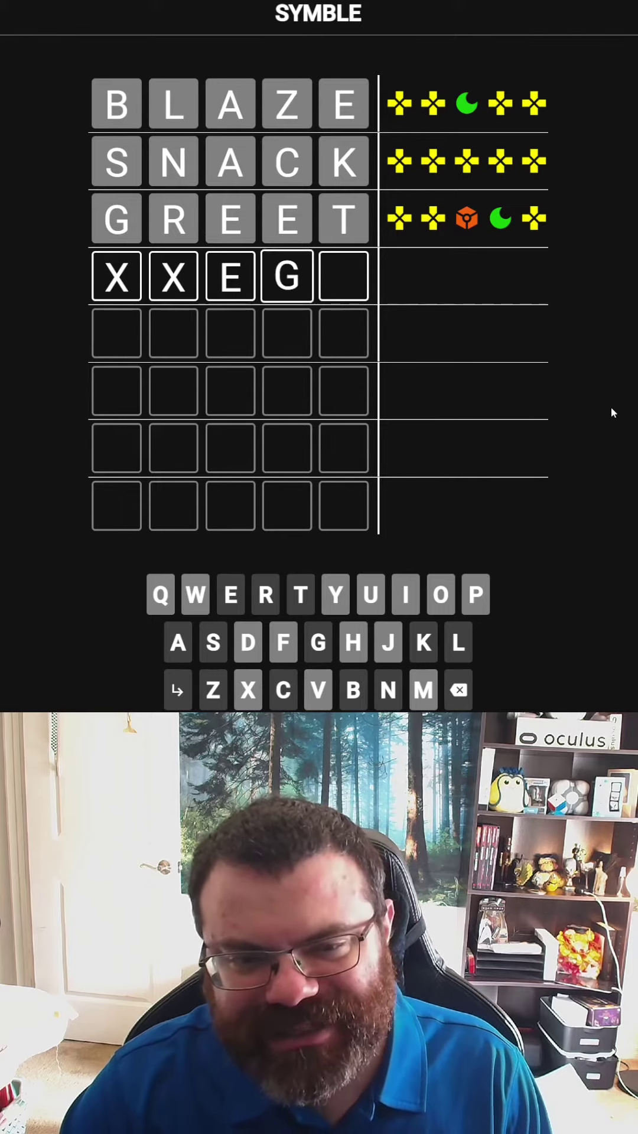
key("BackSpace")
type("t")
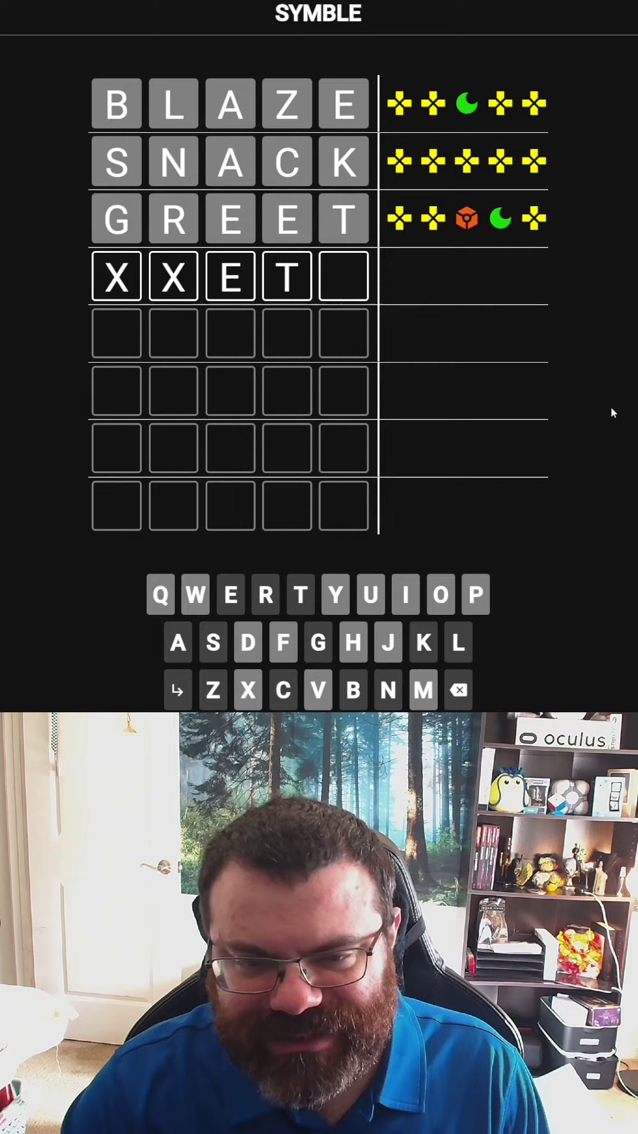
type("h")
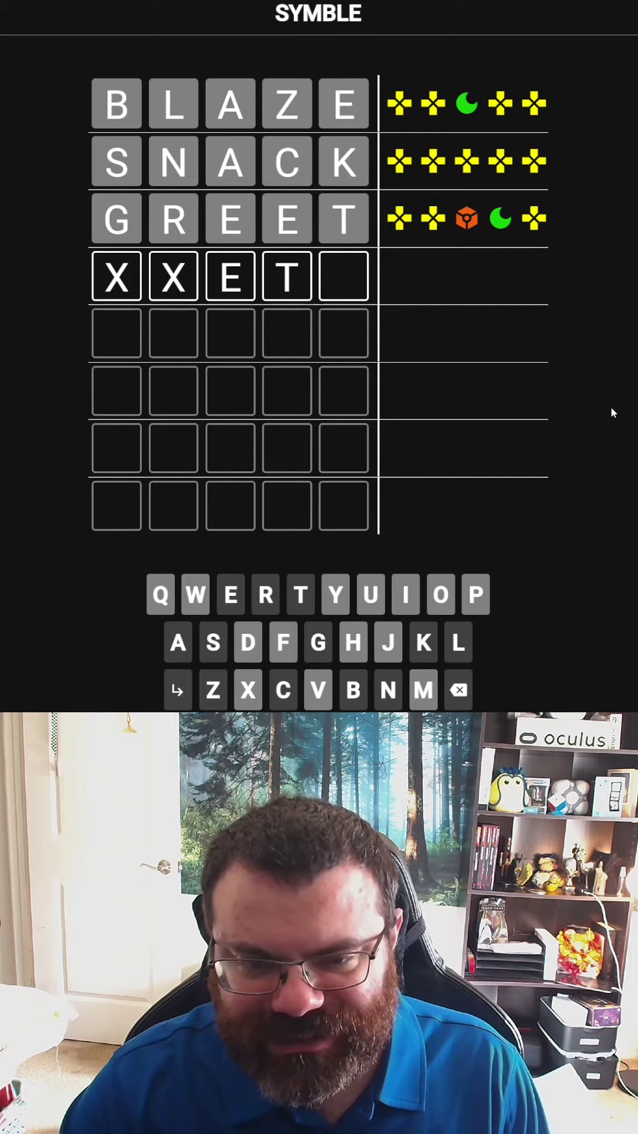
type("y")
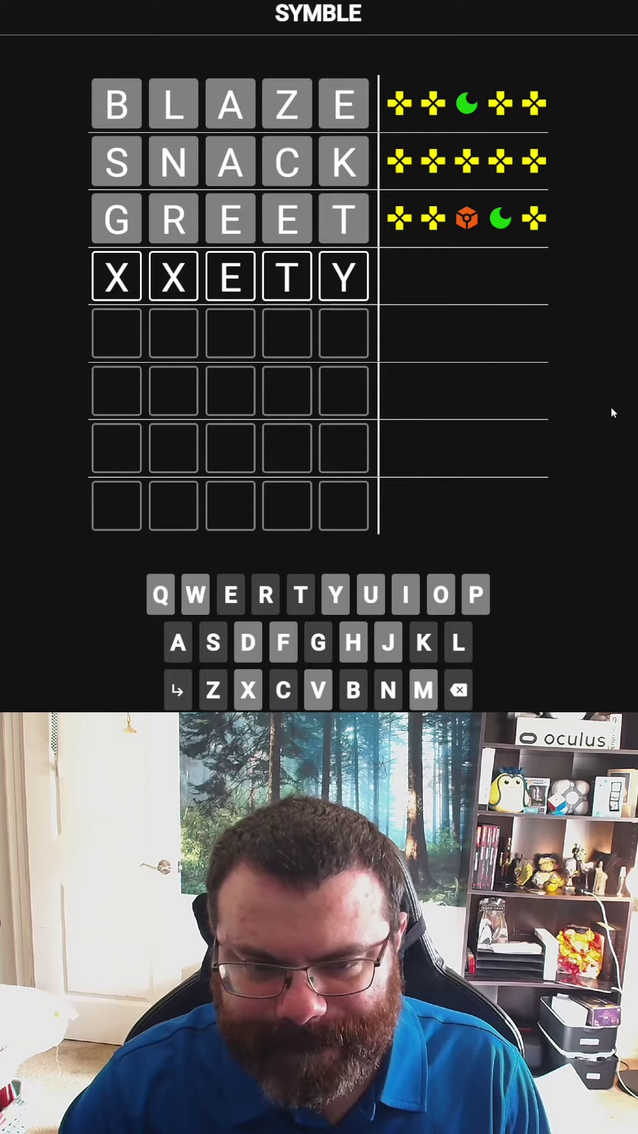
type("r")
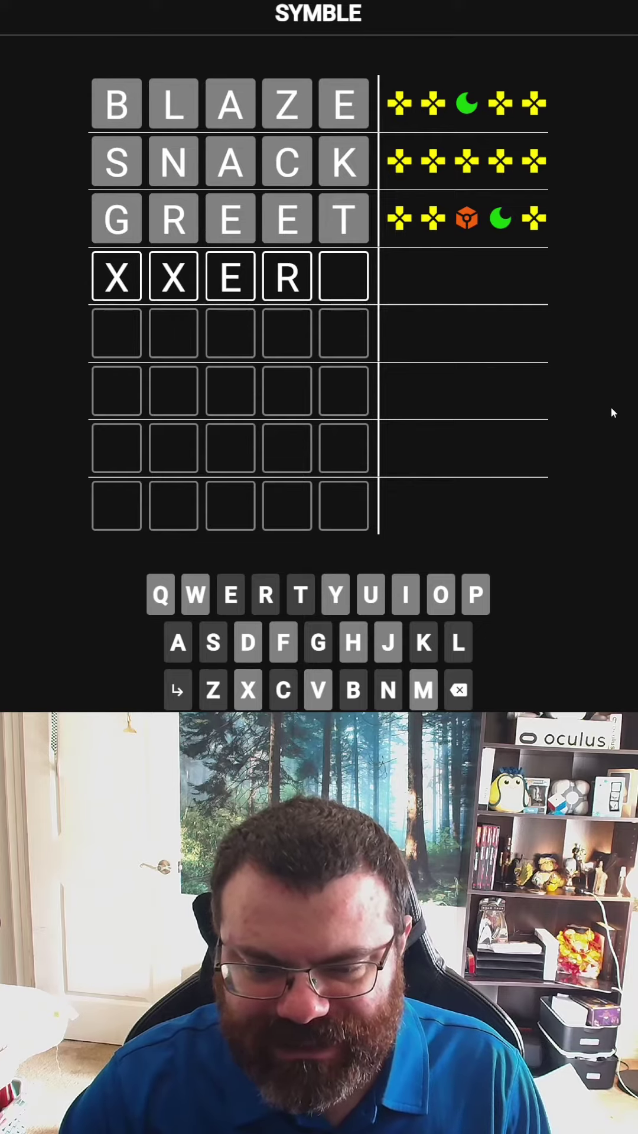
type("d")
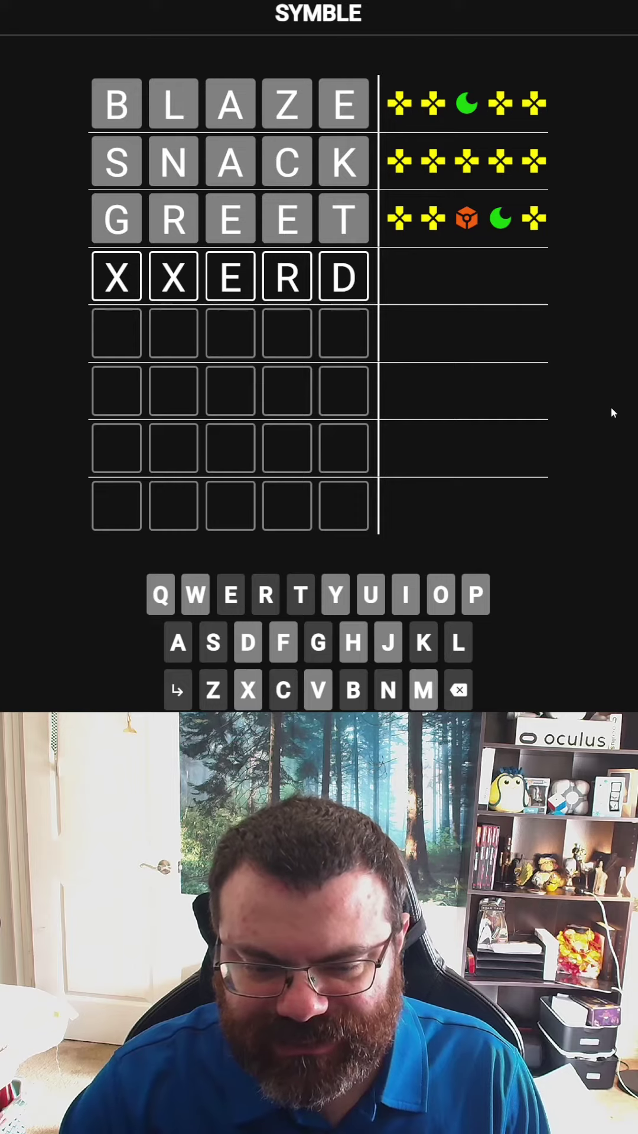
key("BackSpace")
type("f")
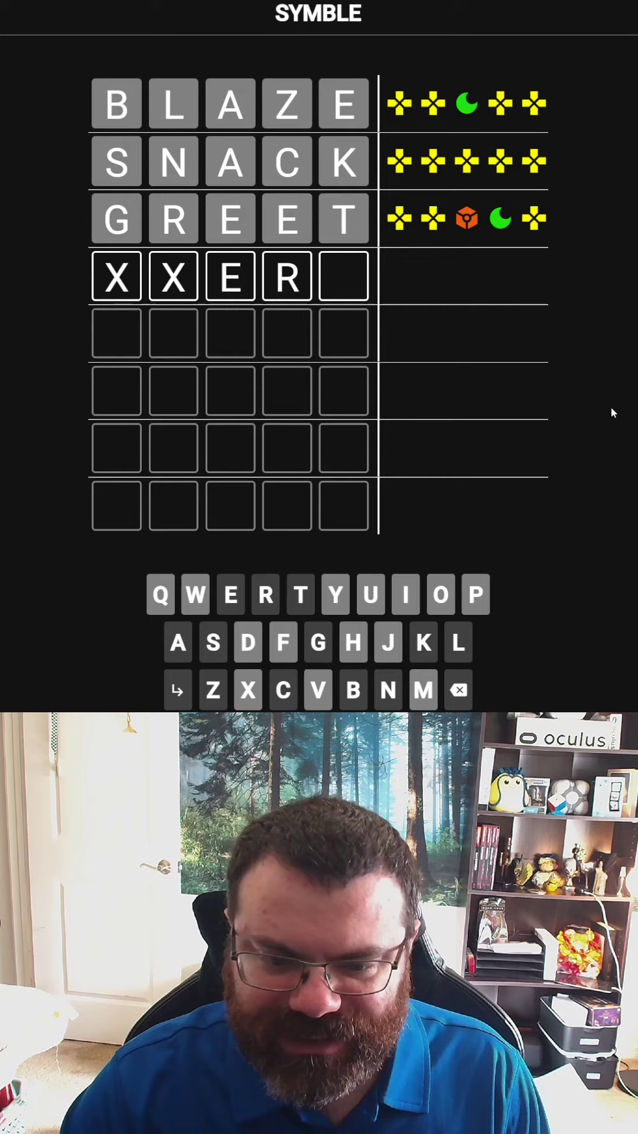
key("BackSpace")
key("BackSpace")
key("BackSpace")
key("BackSpace")
type("q")
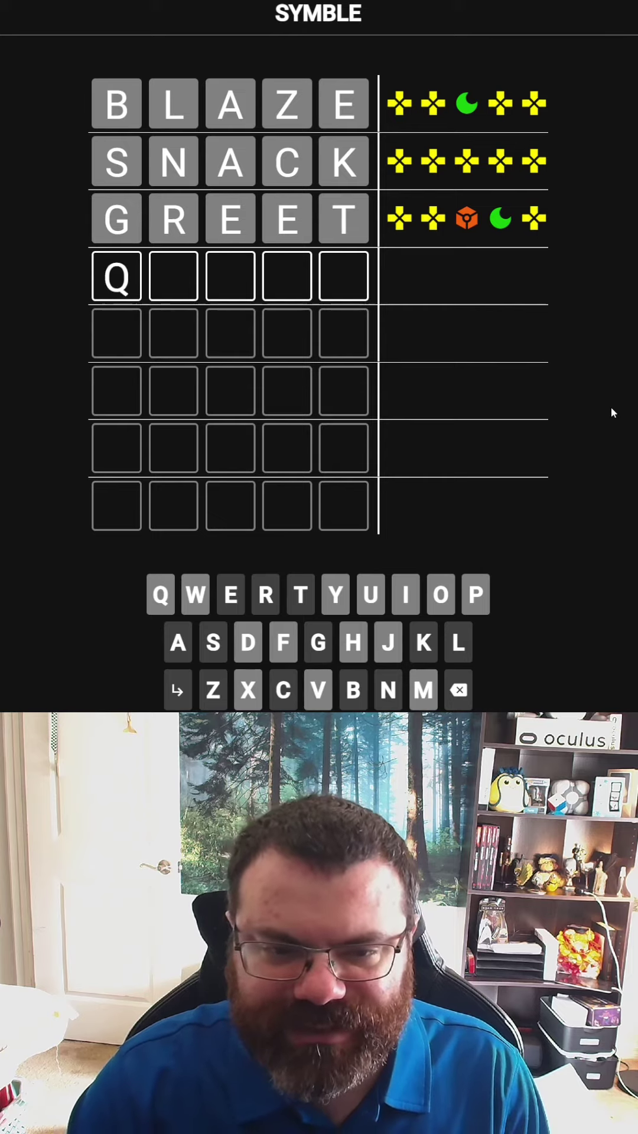
type("uery")
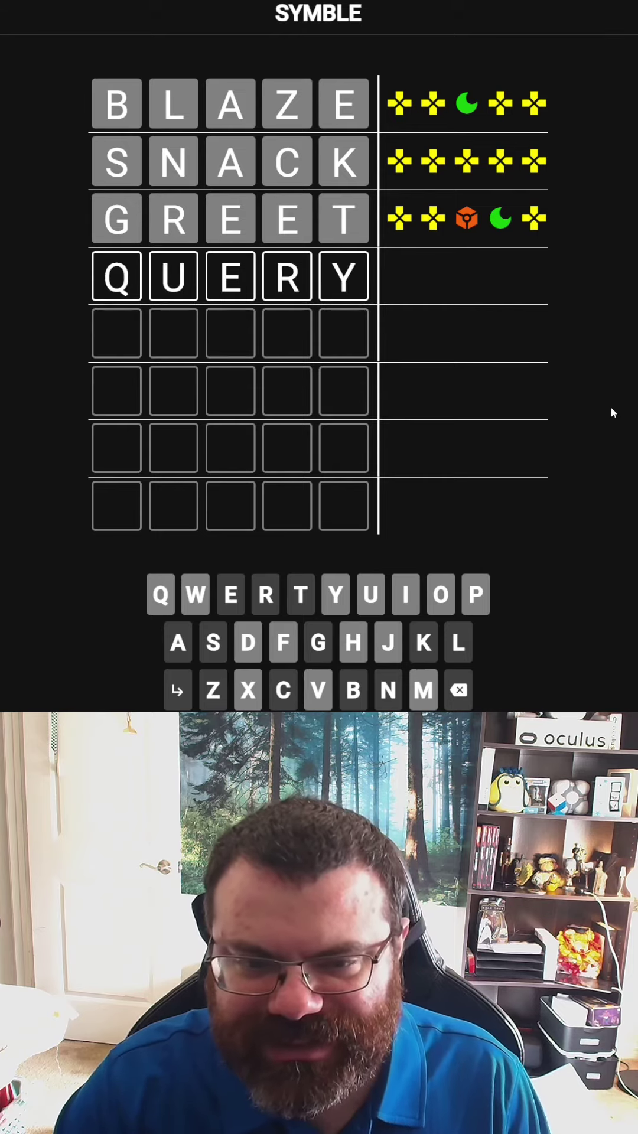
key("Return")
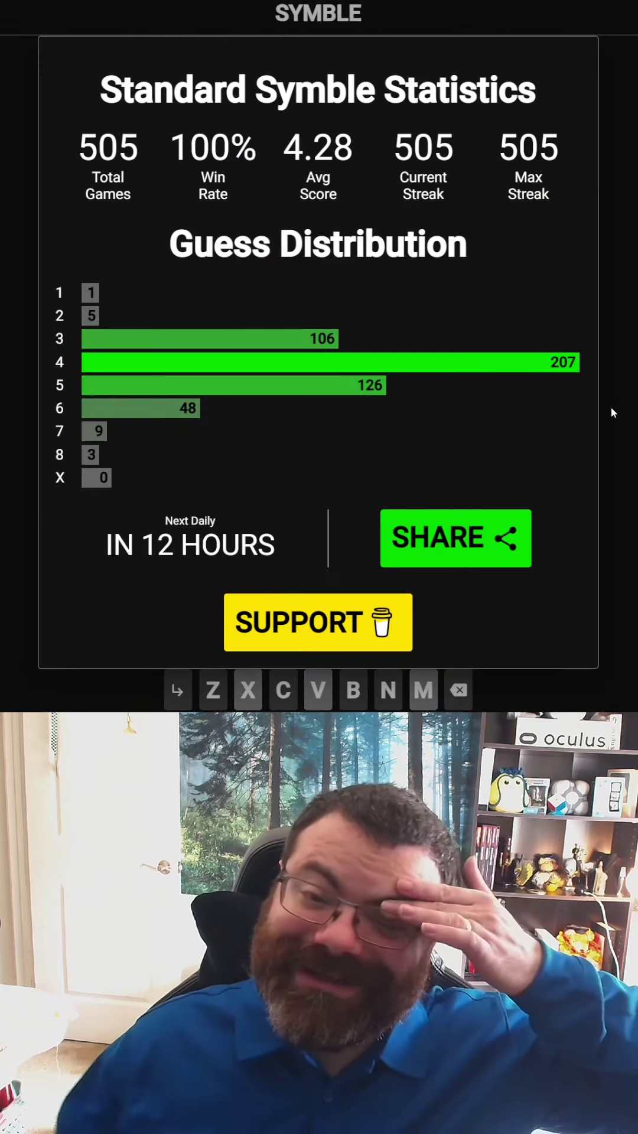
Dismiss the statistics popup to view the solved board showing QUERY.
key("Escape")
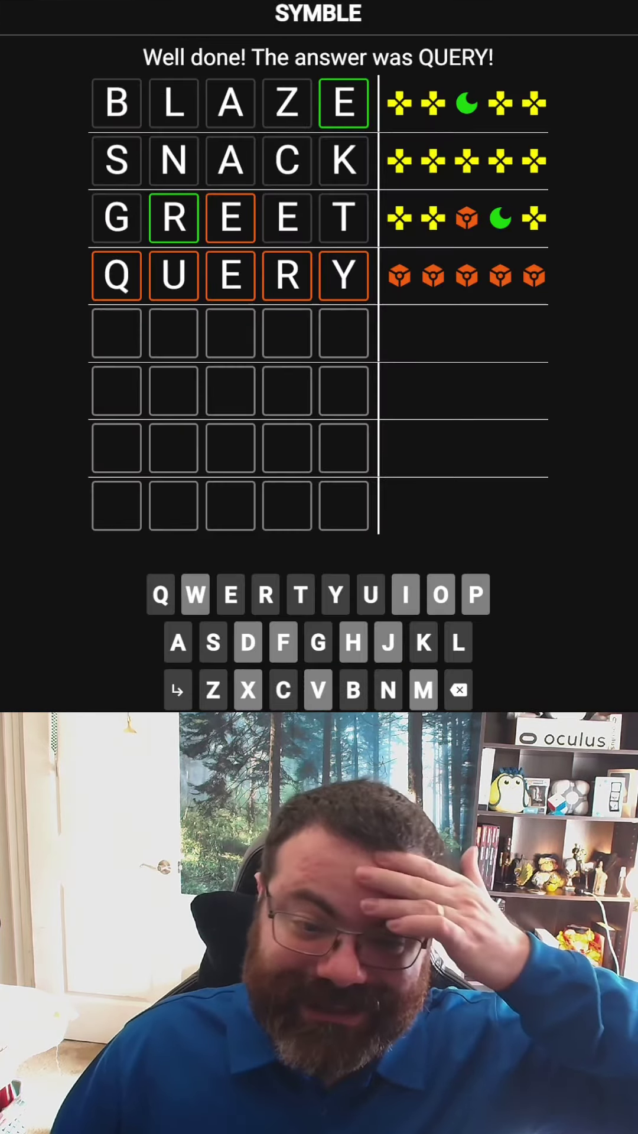